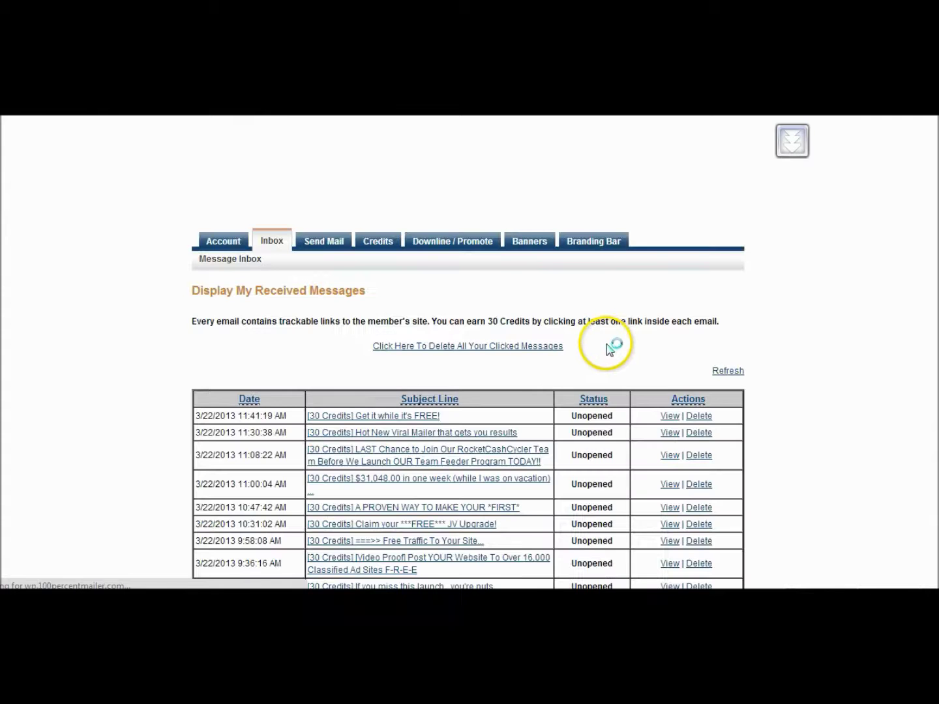
pyautogui.scroll(-1, 609, 343)
pyautogui.scroll(-2, 610, 343)
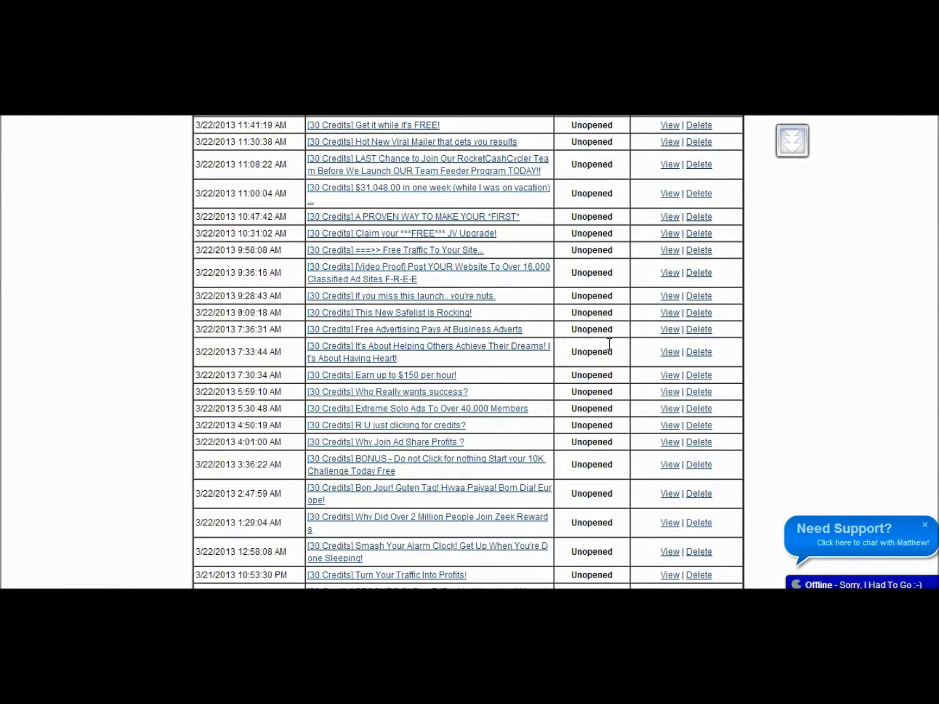
pyautogui.scroll(2, 609, 345)
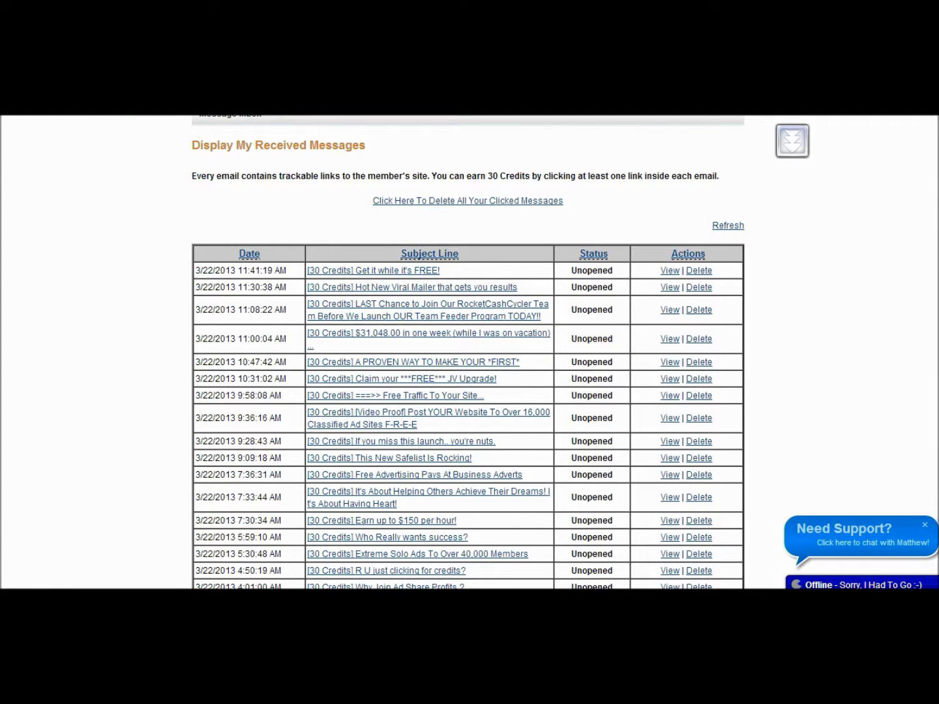
pyautogui.hotkey('ctrl', 'Tab')
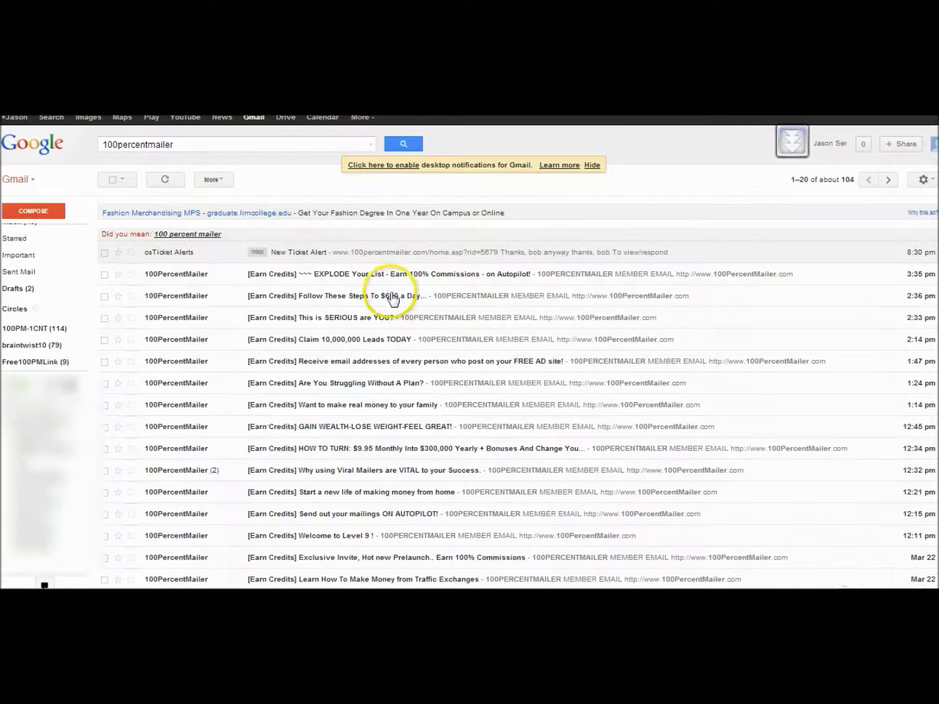
pyautogui.click(394, 275)
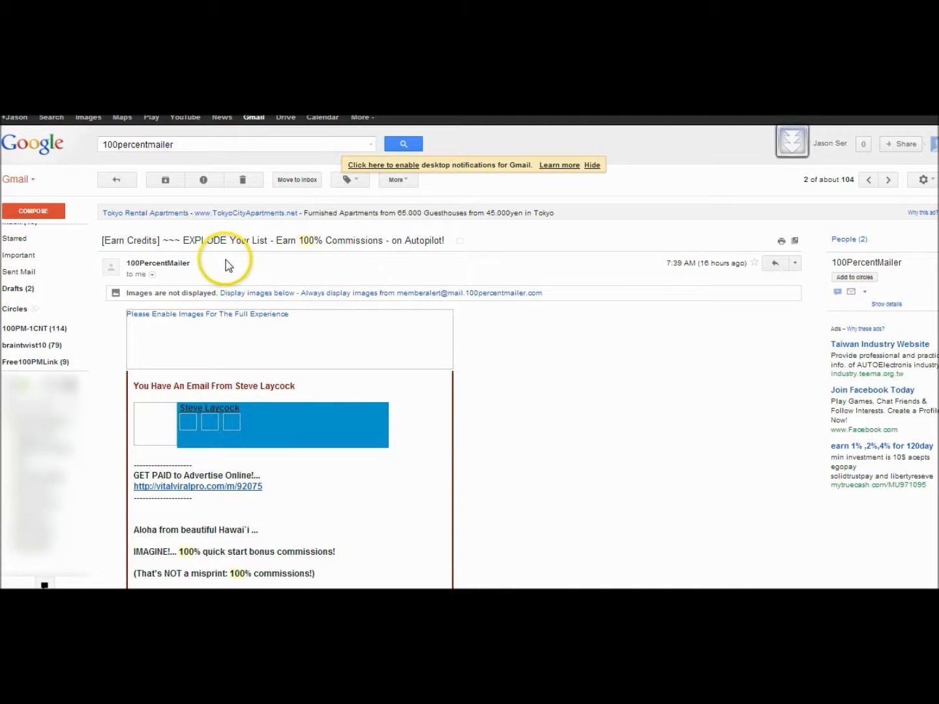
pyautogui.click(795, 263)
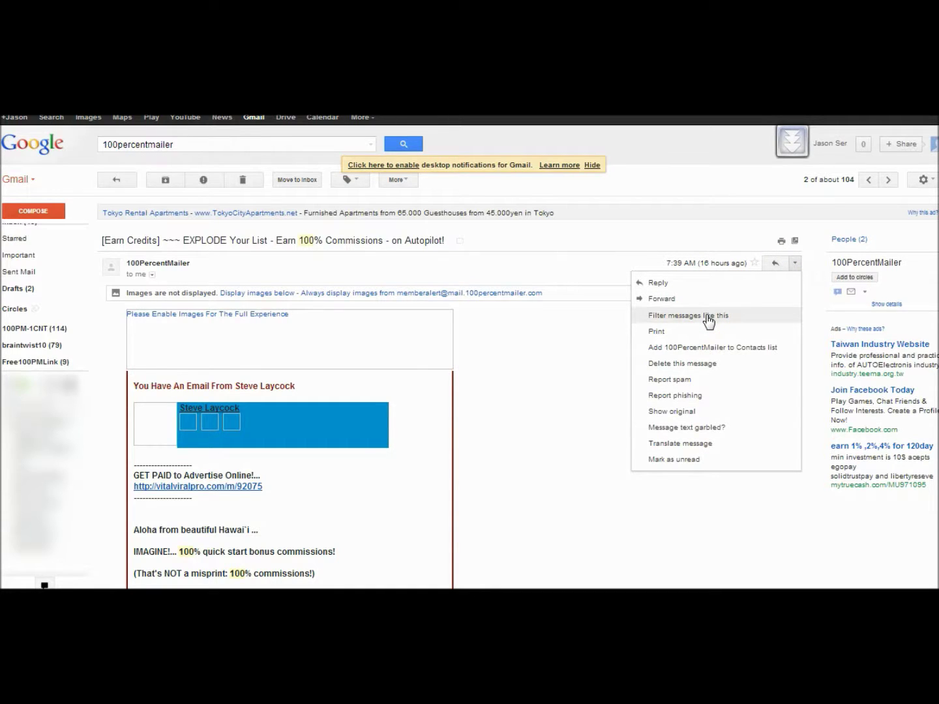
pyautogui.click(708, 320)
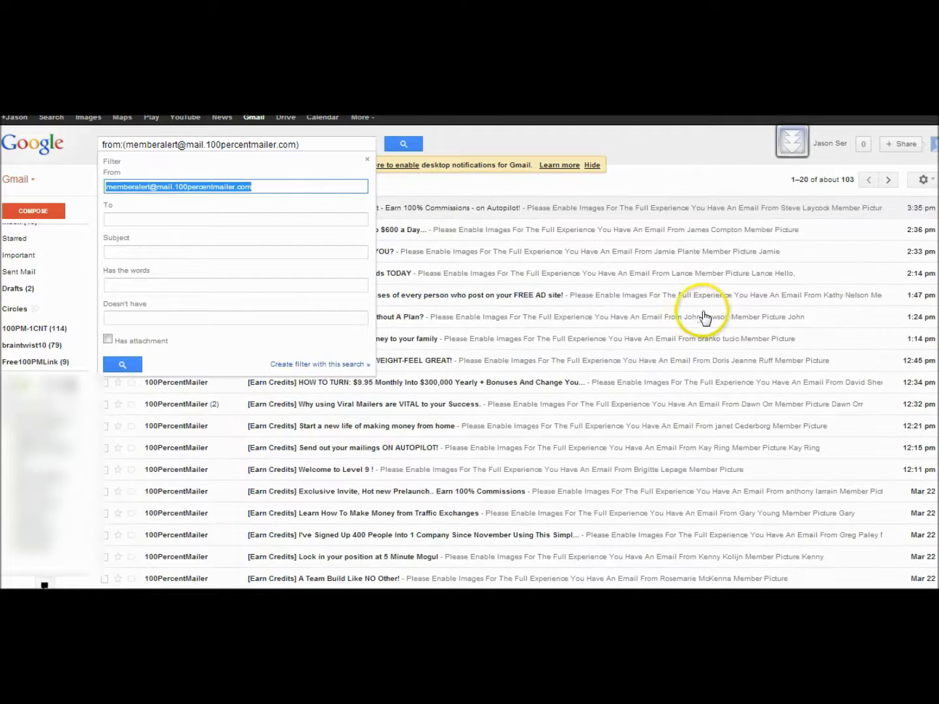
# - Add the required words [Earn Credits] to the memberalert sender filter and continue to its actions
pyautogui.click(250, 292)
pyautogui.click(256, 251)
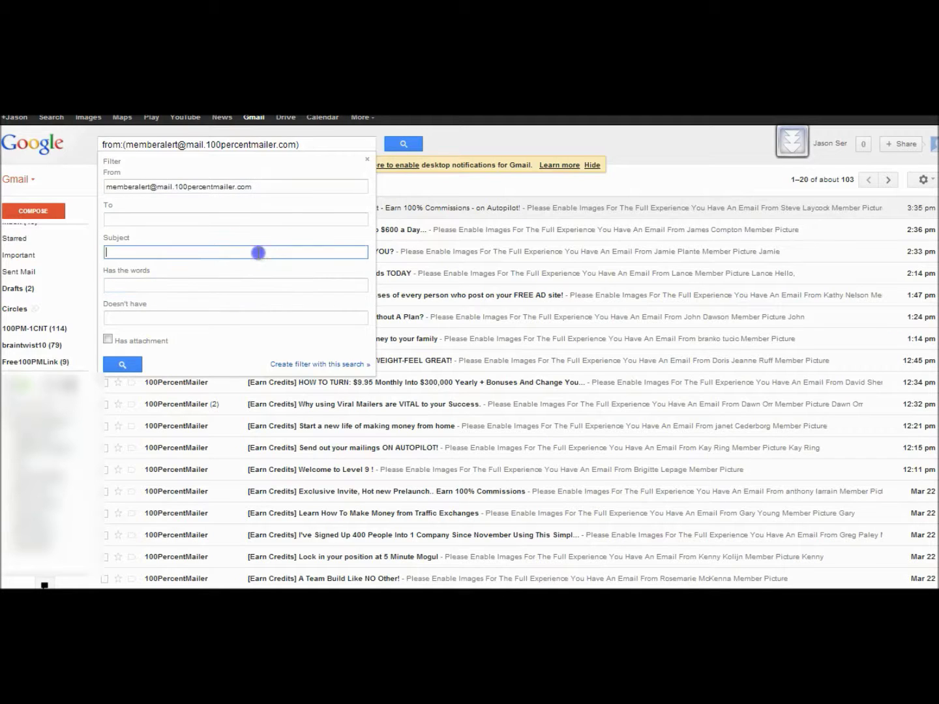
pyautogui.click(257, 218)
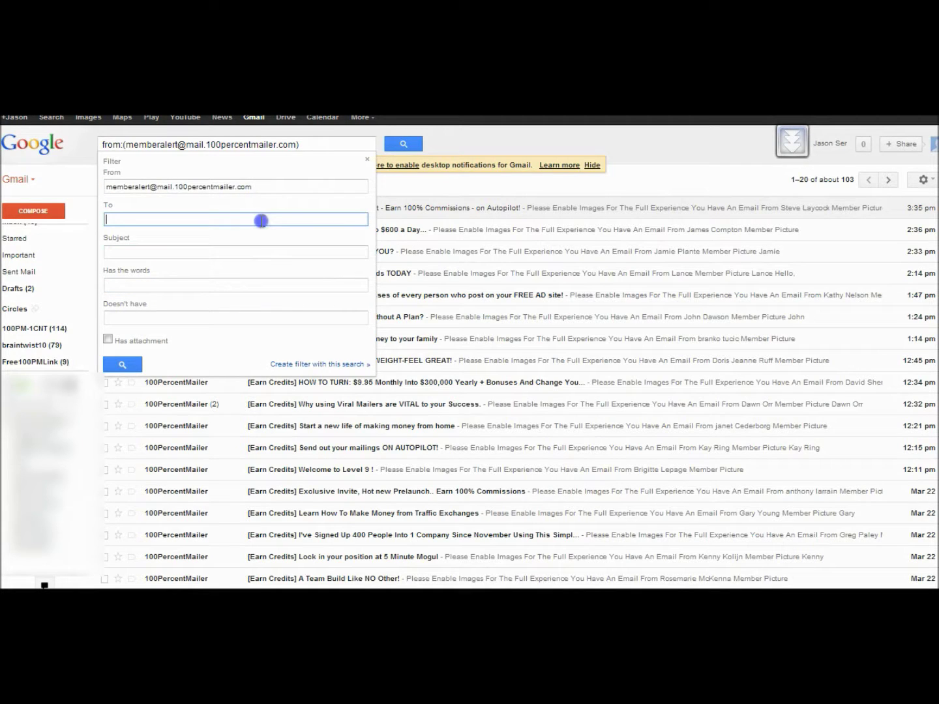
pyautogui.click(253, 253)
pyautogui.click(258, 285)
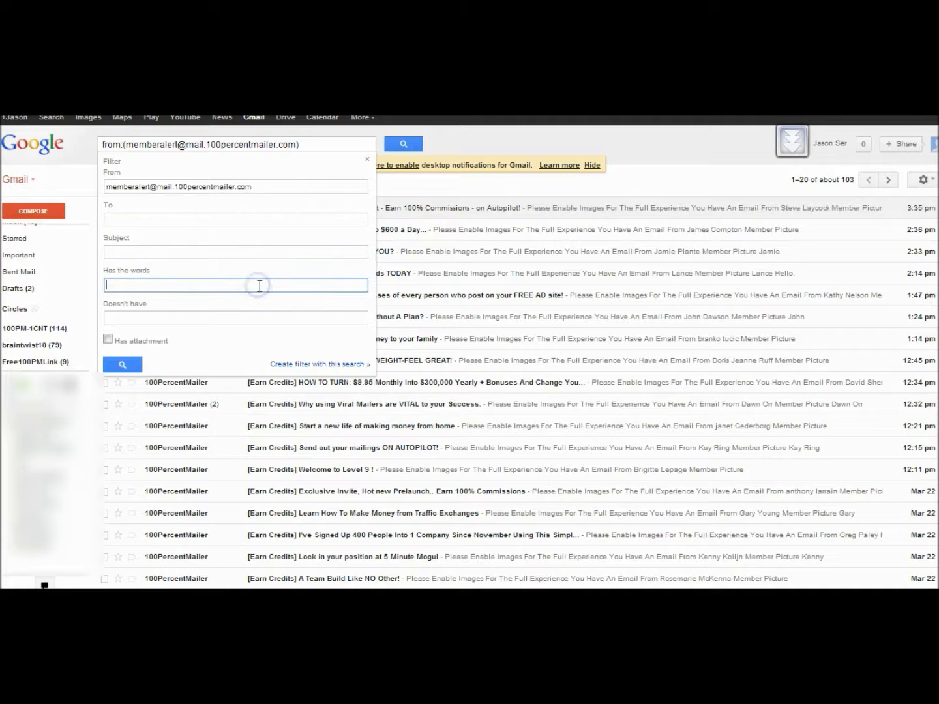
pyautogui.click(268, 285)
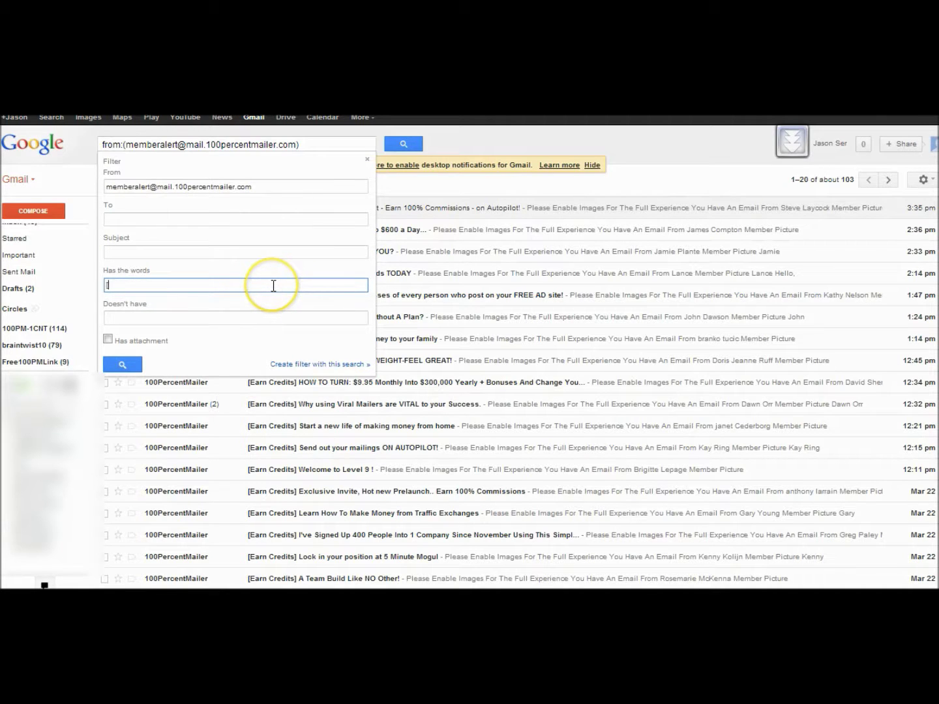
pyautogui.write('[Era')
pyautogui.press('BackSpace')
pyautogui.press('BackSpace')
pyautogui.write('arn Cr')
pyautogui.write('edits')
pyautogui.write(']')
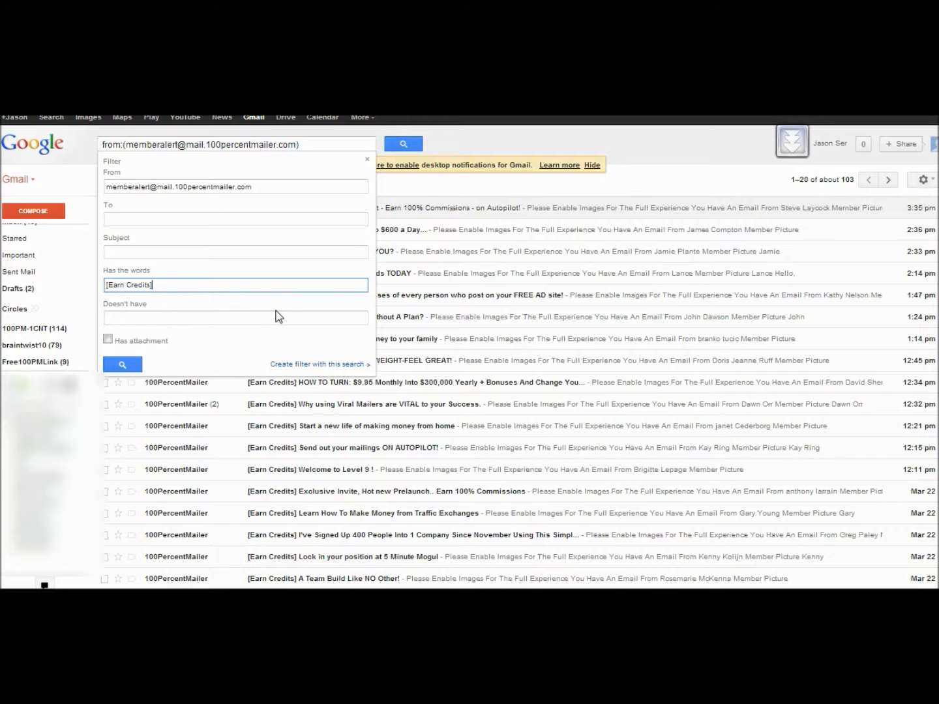
pyautogui.click(346, 366)
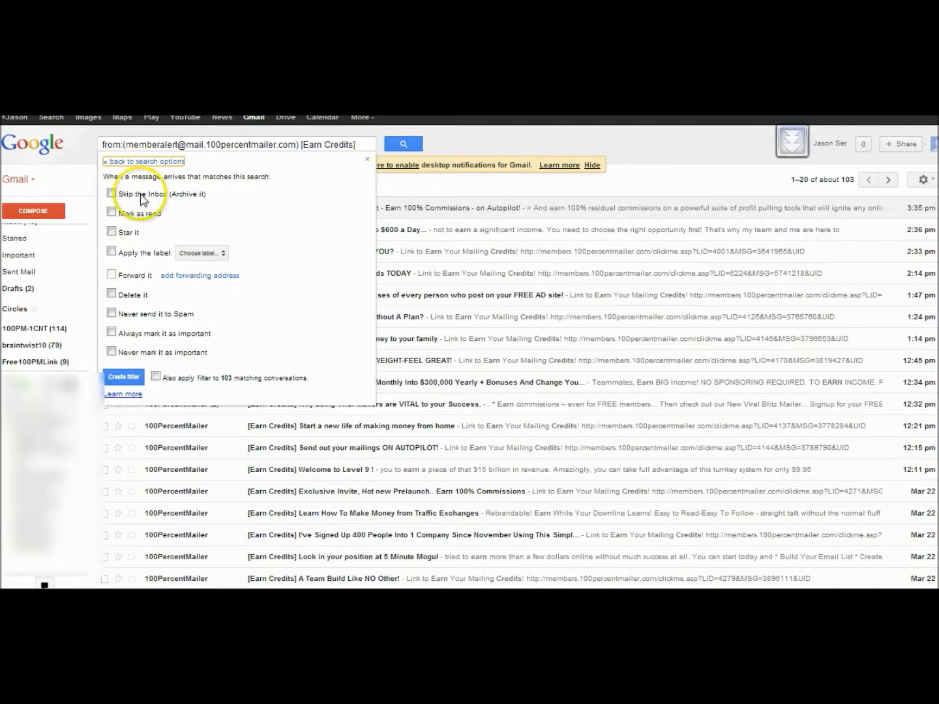
# - Set matching emails to skip the inbox, leaving Delete it unchecked
pyautogui.click(112, 194)
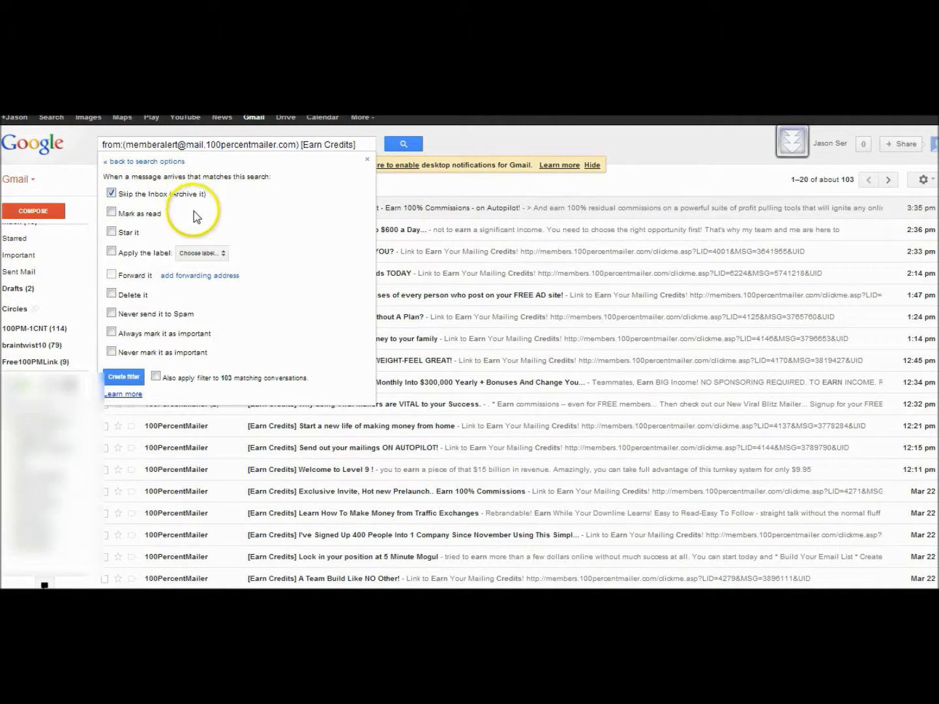
pyautogui.click(112, 294)
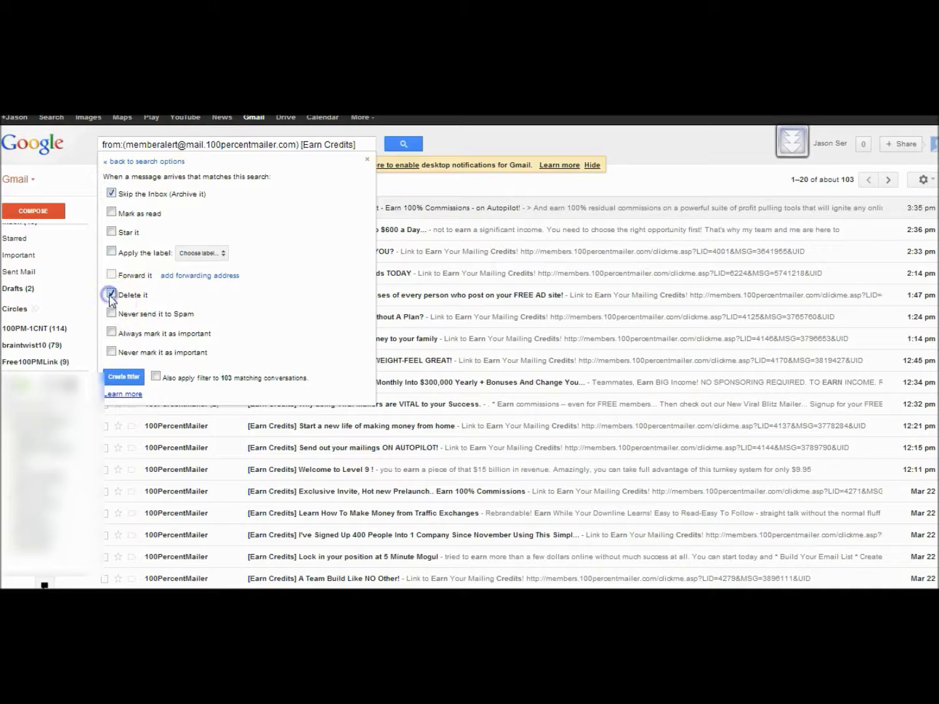
pyautogui.click(111, 194)
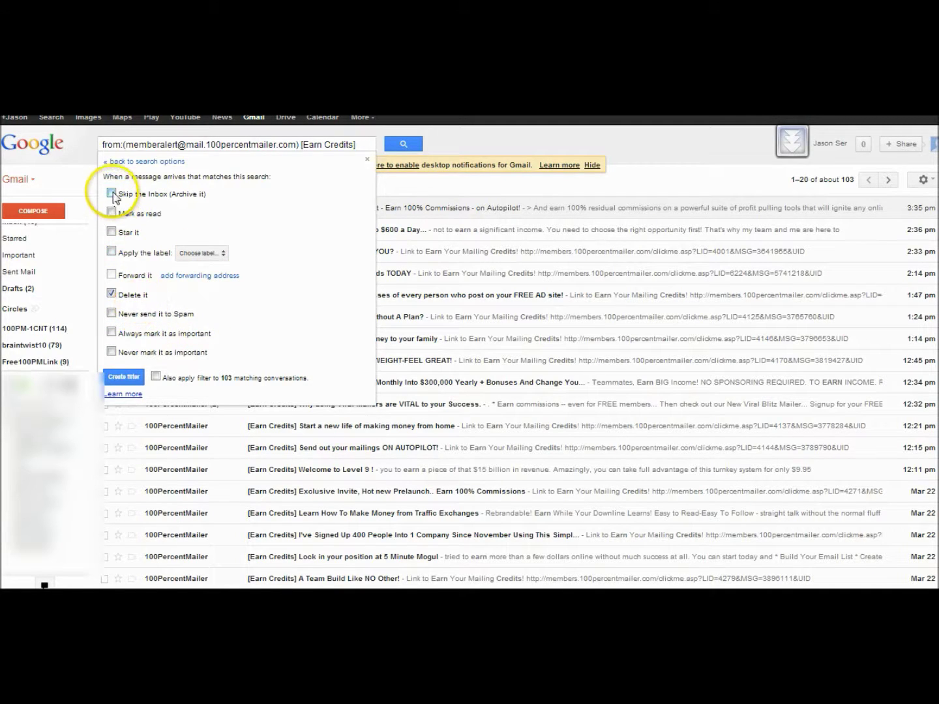
pyautogui.click(113, 194)
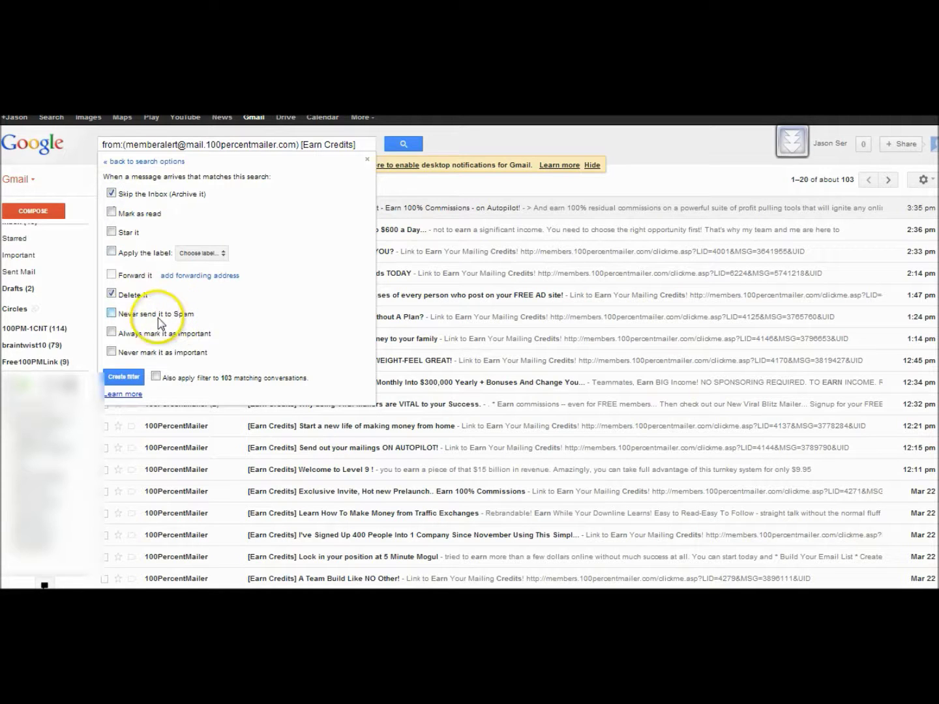
pyautogui.click(112, 294)
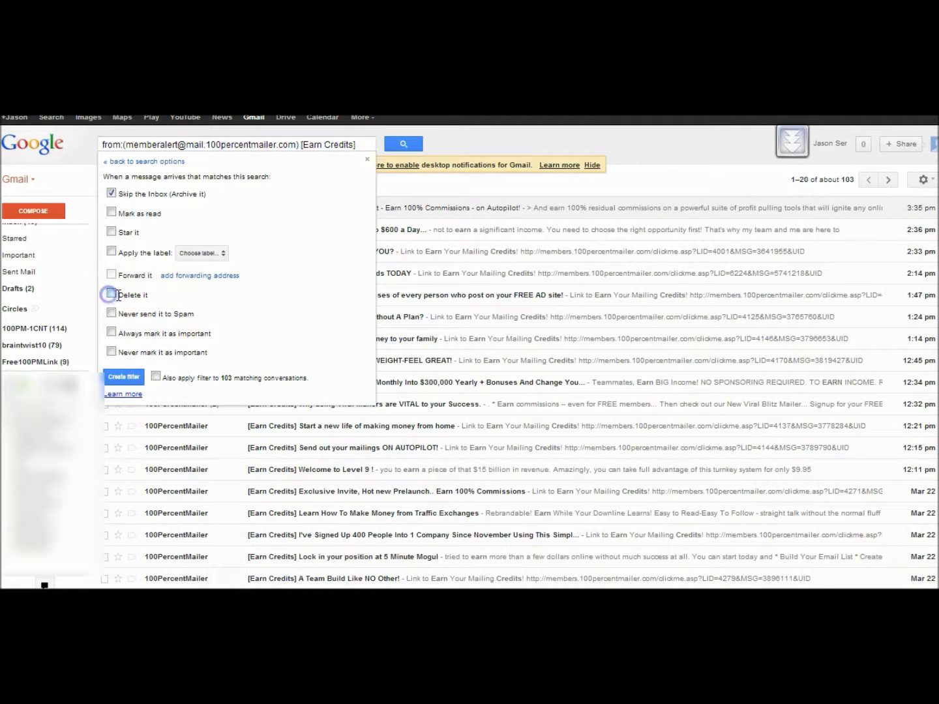
# - Have the filter apply a newly created label named 100PM-1Alert
pyautogui.click(111, 252)
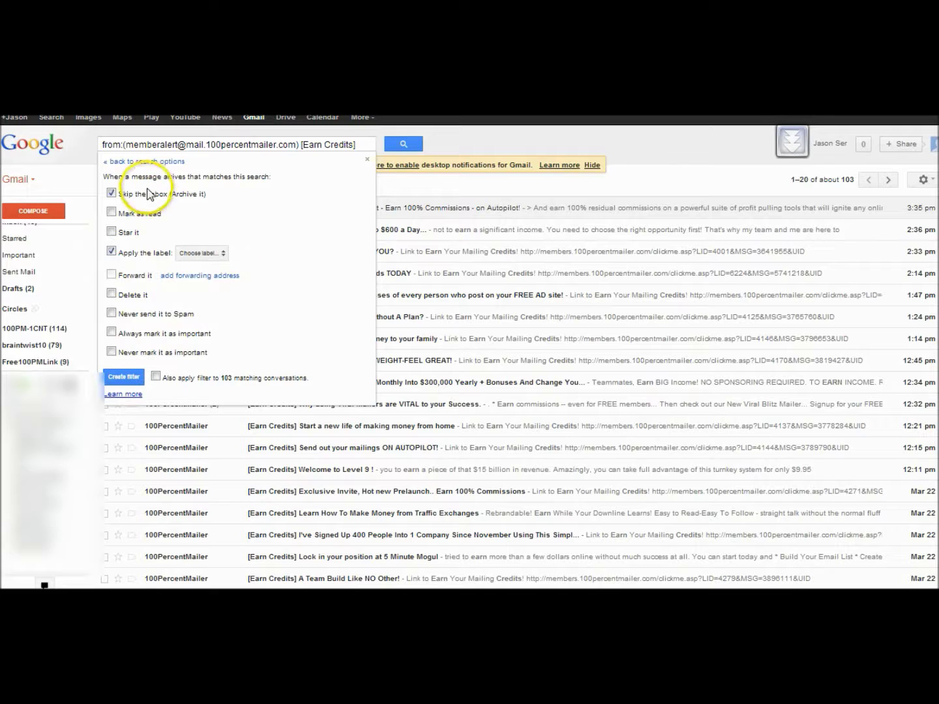
pyautogui.click(212, 253)
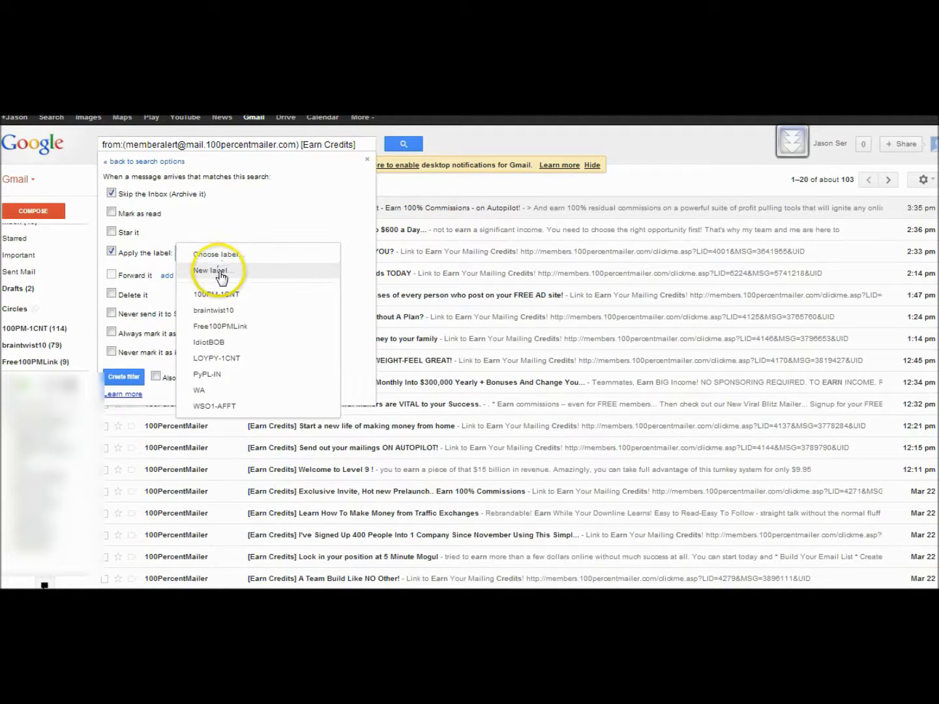
pyautogui.click(212, 271)
pyautogui.write('100PM-1Alert')
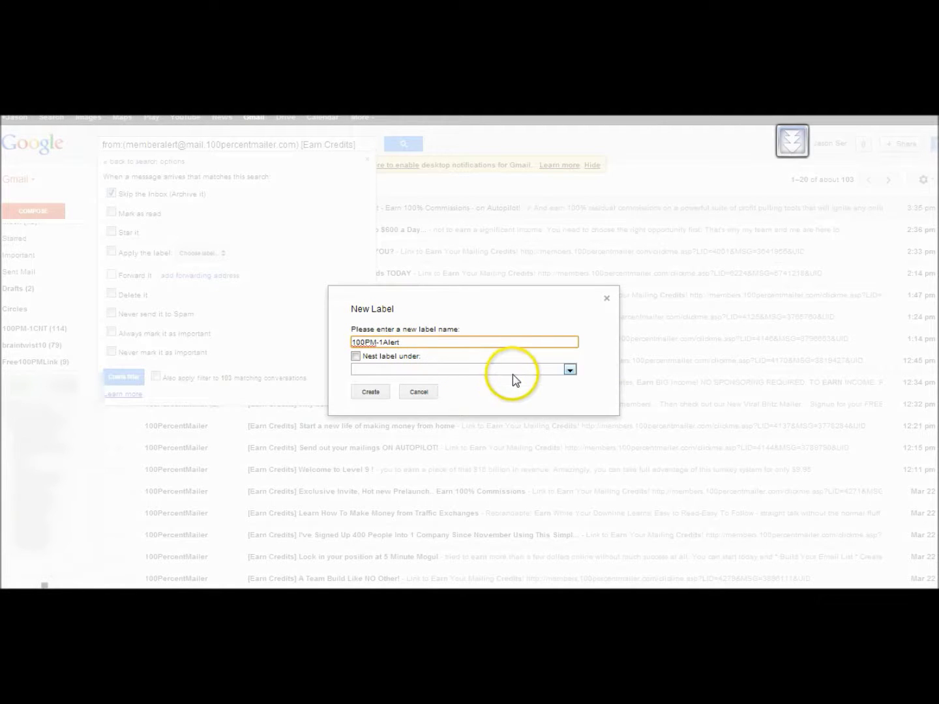
pyautogui.click(371, 392)
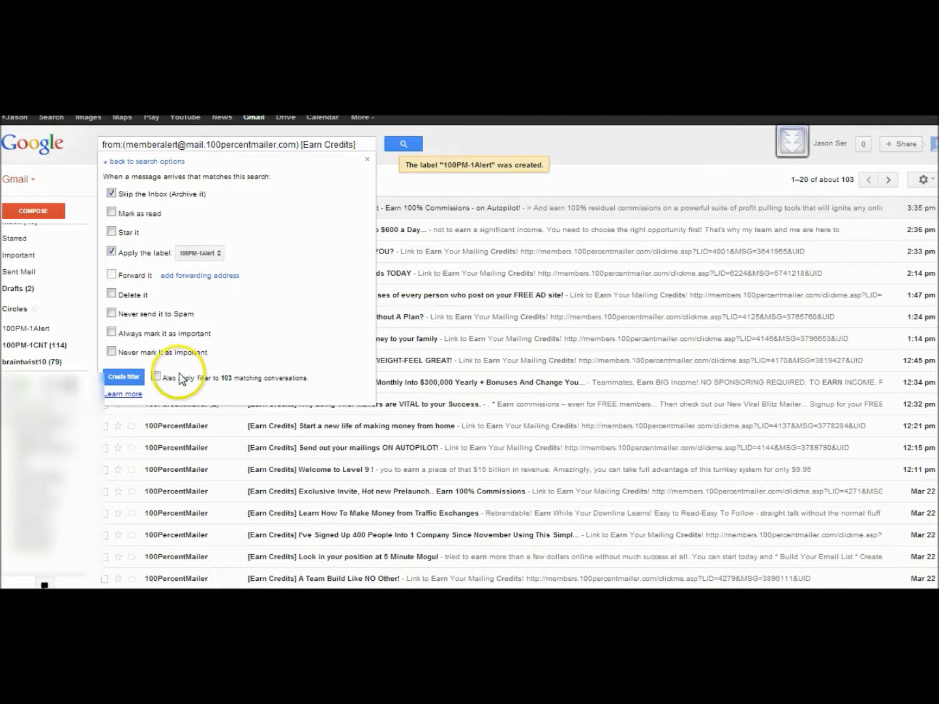
# - Create the filter, applying it to the 103 existing conversations, then open the newest Earn Credits email
pyautogui.click(155, 376)
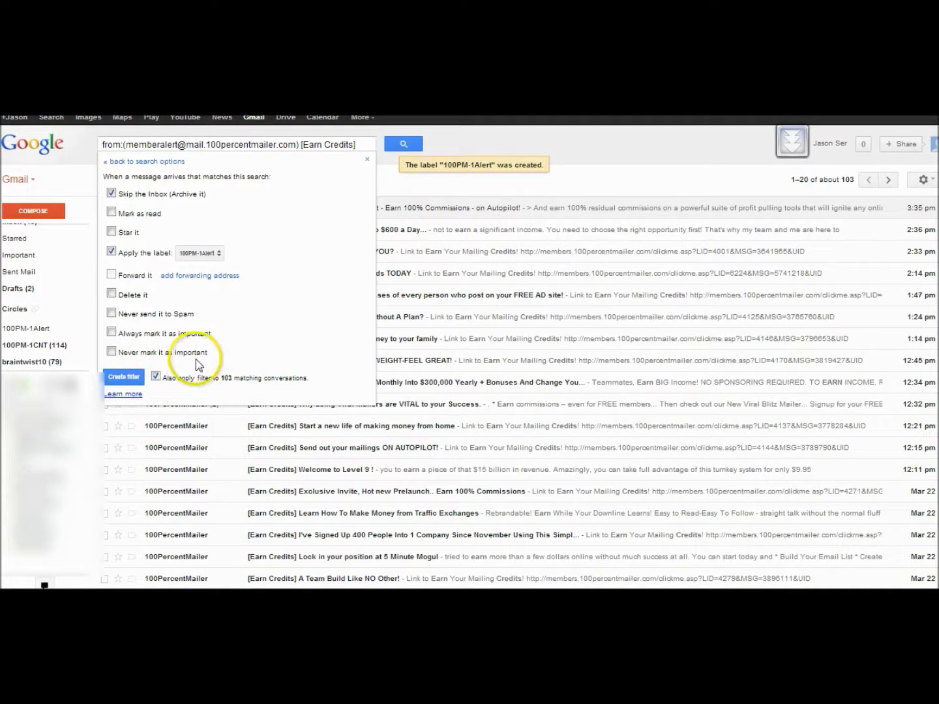
pyautogui.click(123, 380)
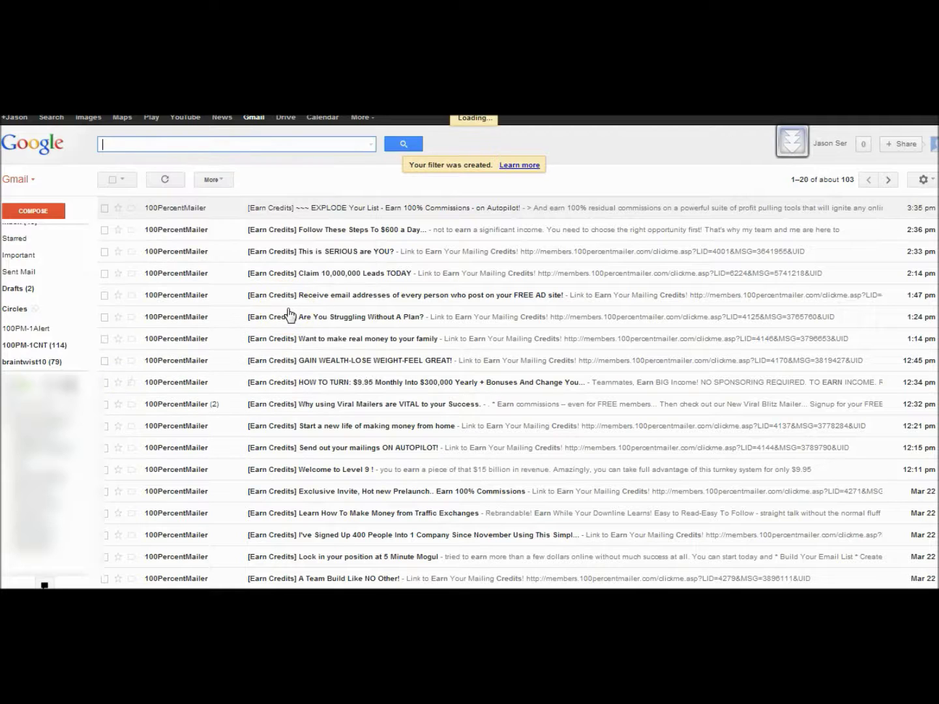
pyautogui.click(288, 314)
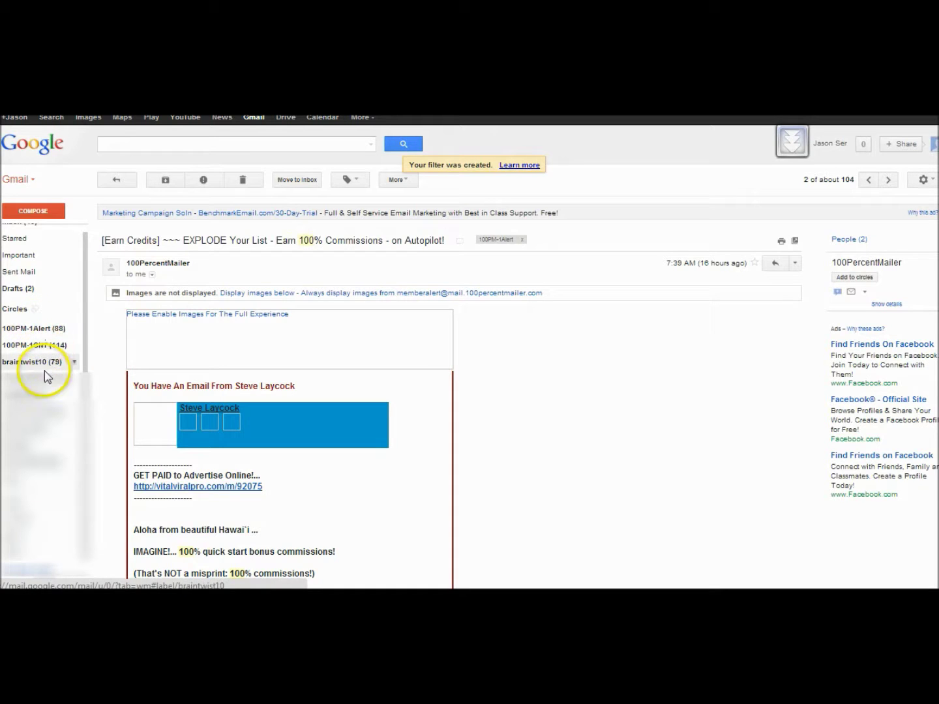
# - Show the 100PM-1Alert label, listing 1–100 of its 109 filed emails
pyautogui.click(33, 328)
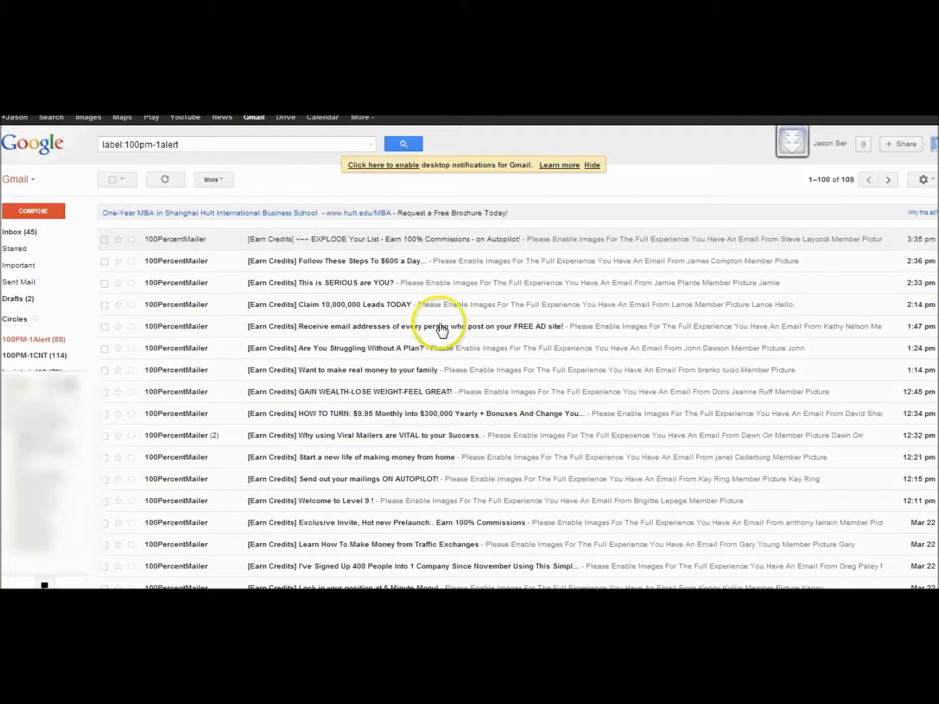
pyautogui.scroll(-5, 444, 330)
pyautogui.scroll(-5, 444, 330)
pyautogui.scroll(-5, 444, 330)
pyautogui.scroll(-5, 443, 330)
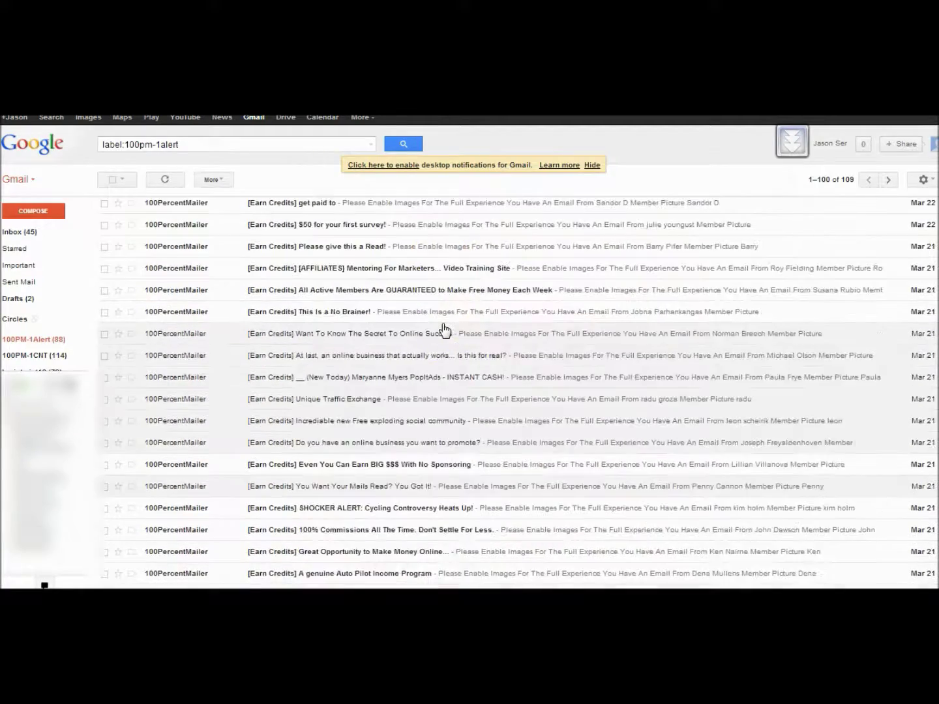
pyautogui.scroll(-5, 444, 330)
pyautogui.scroll(8, 444, 330)
pyautogui.scroll(8, 444, 330)
pyautogui.scroll(5, 444, 330)
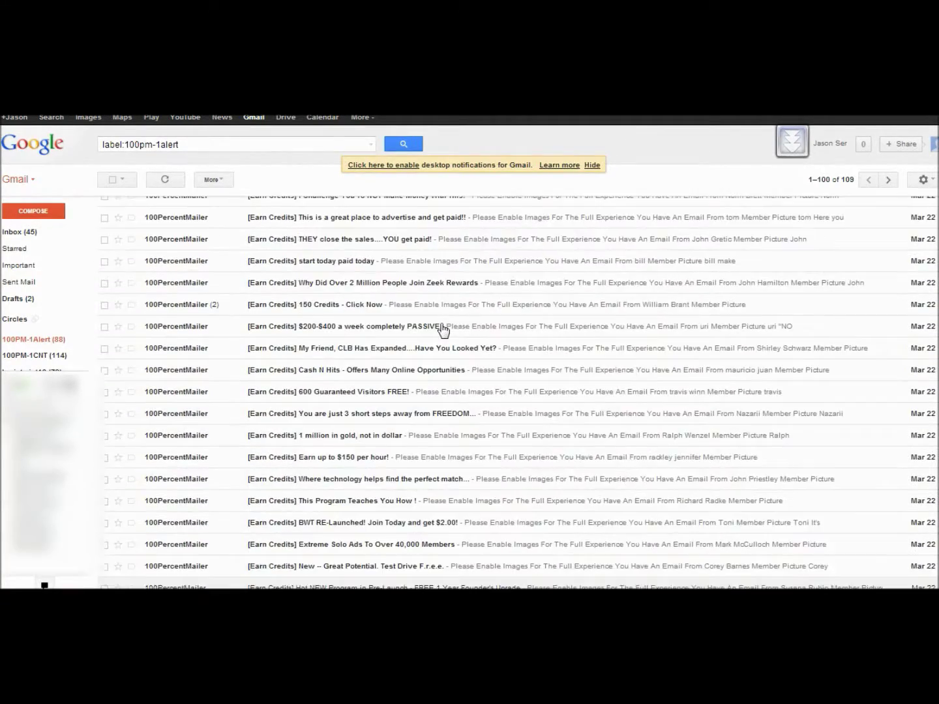
pyautogui.scroll(5, 444, 330)
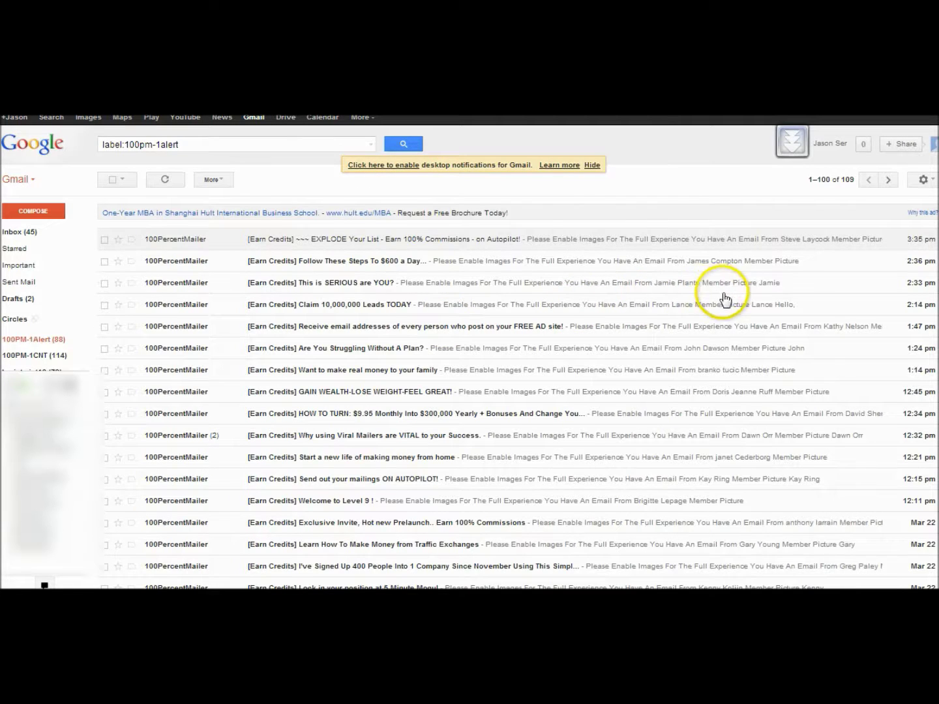
pyautogui.scroll(-5, 725, 300)
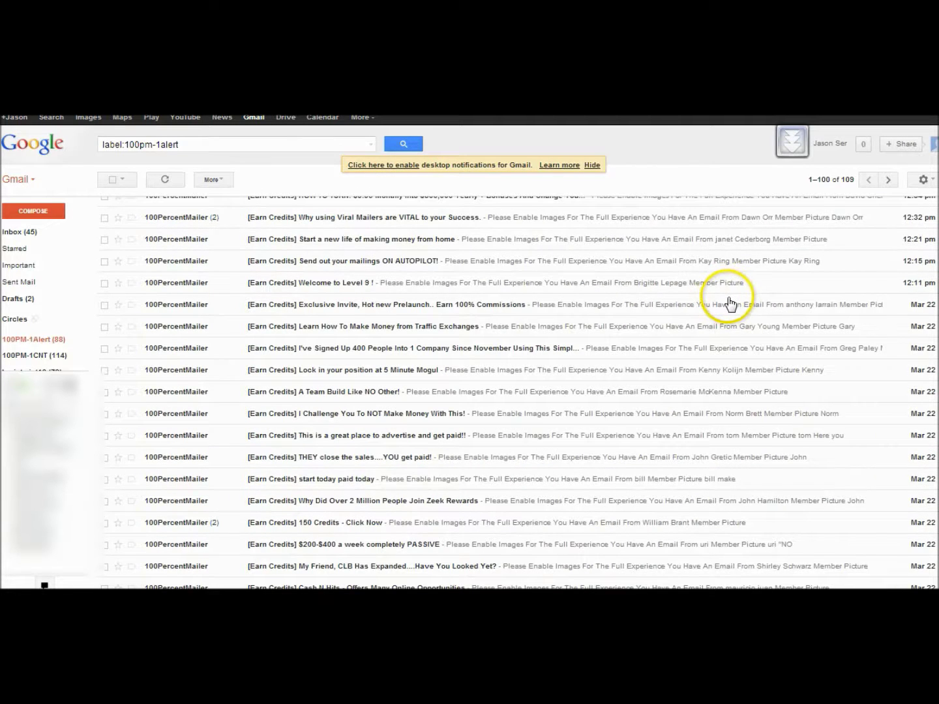
pyautogui.scroll(5, 725, 302)
pyautogui.scroll(5, 725, 301)
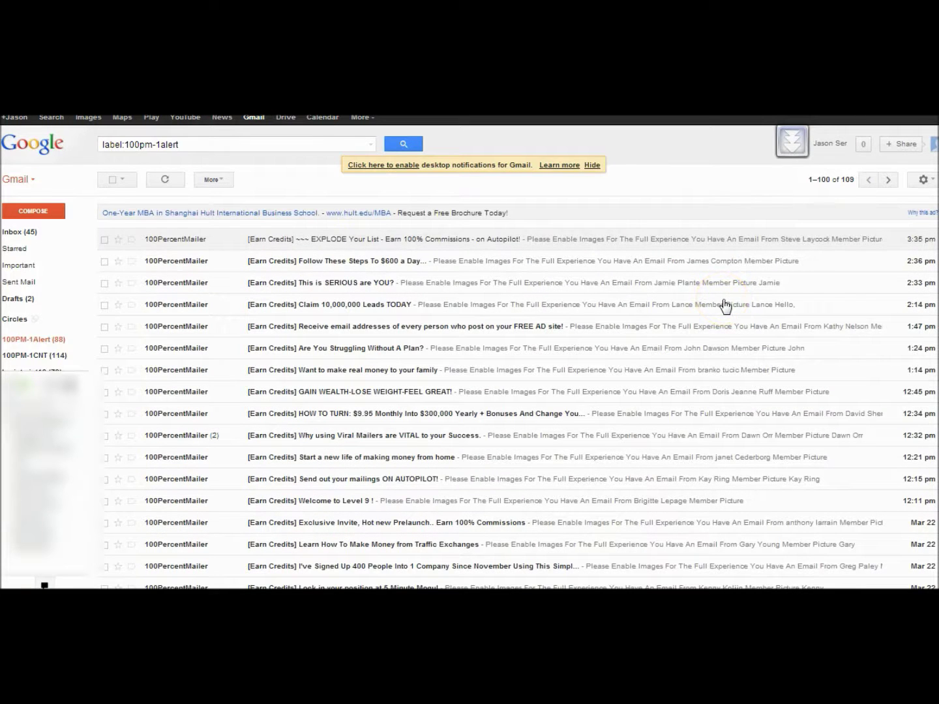